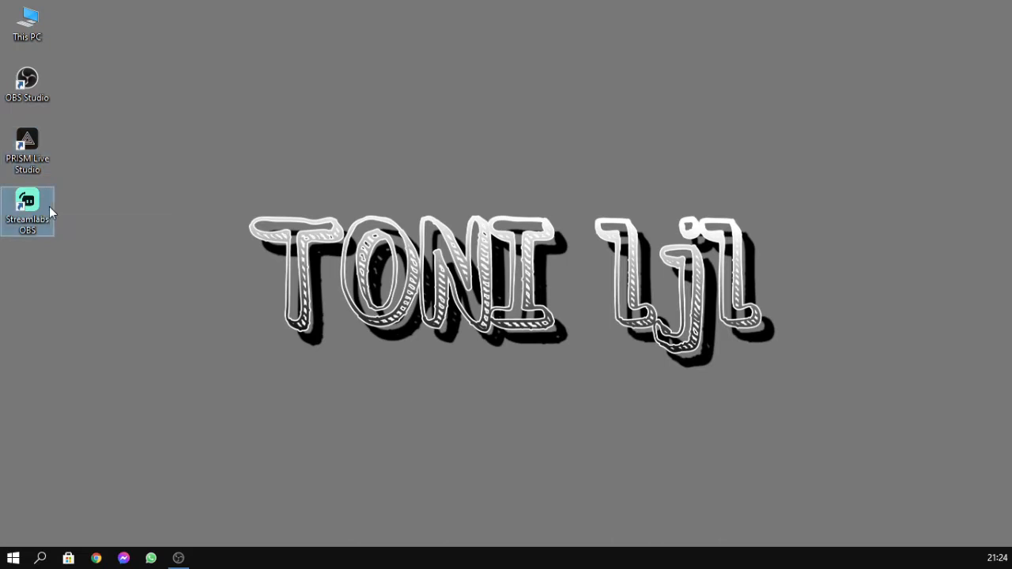
pyautogui.click(87, 207)
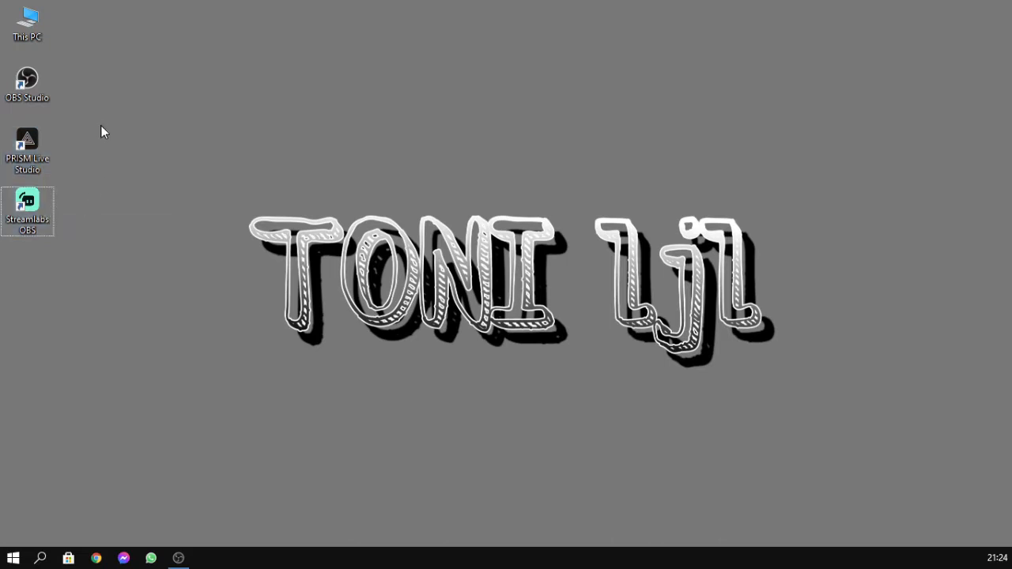
pyautogui.moveTo(92, 77); pyautogui.dragTo(30, 245)
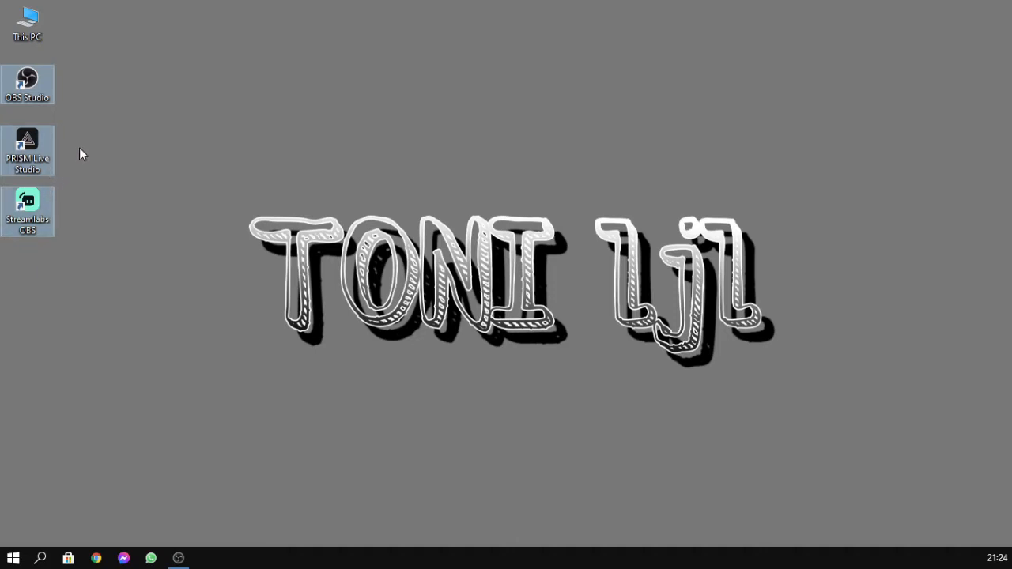
# - Switch to OBS Studio, open its settings window and place it so the confirmation options are reachable
pyautogui.click(38, 89)
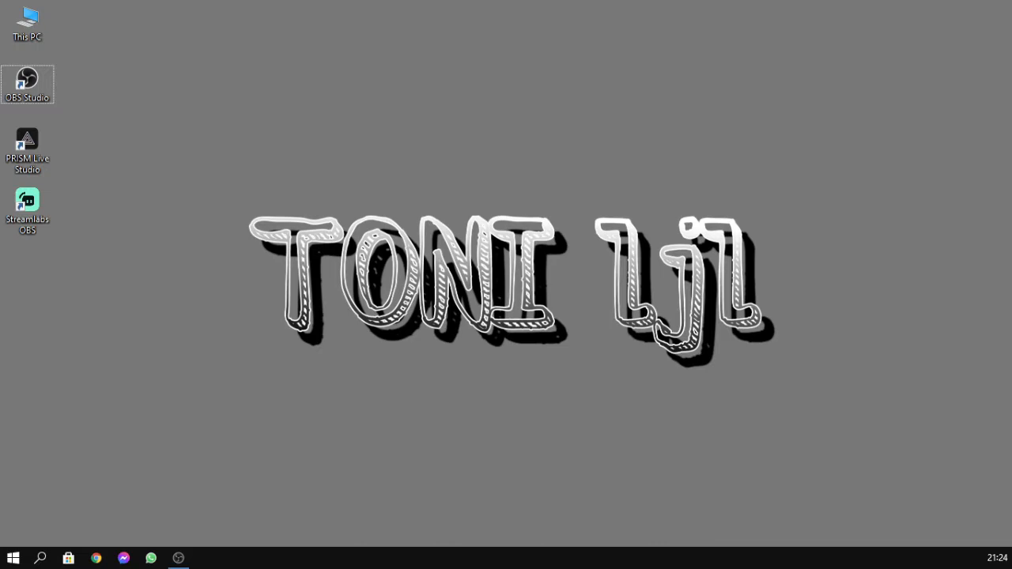
pyautogui.moveTo(0, 95); pyautogui.dragTo(420, 3)
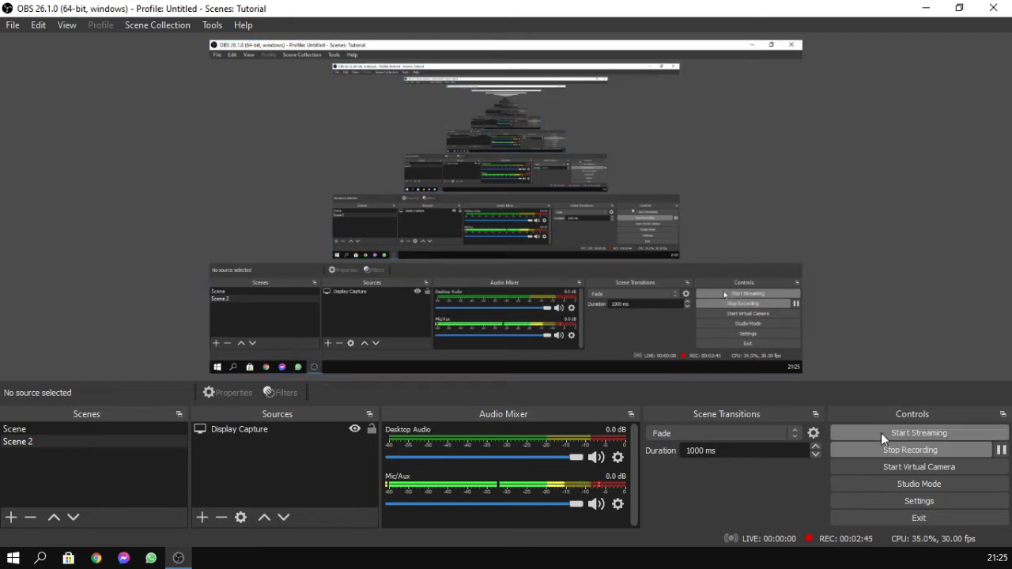
pyautogui.click(900, 502)
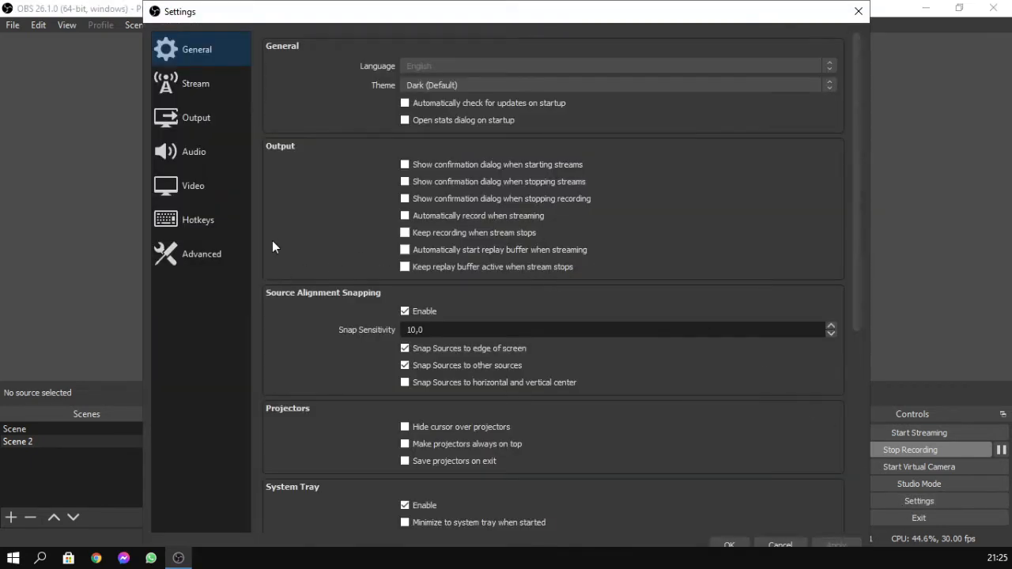
pyautogui.moveTo(510, 5)
pyautogui.mouseDown()
pyautogui.moveTo(509, 33)
pyautogui.moveTo(518, 6)
pyautogui.mouseUp()
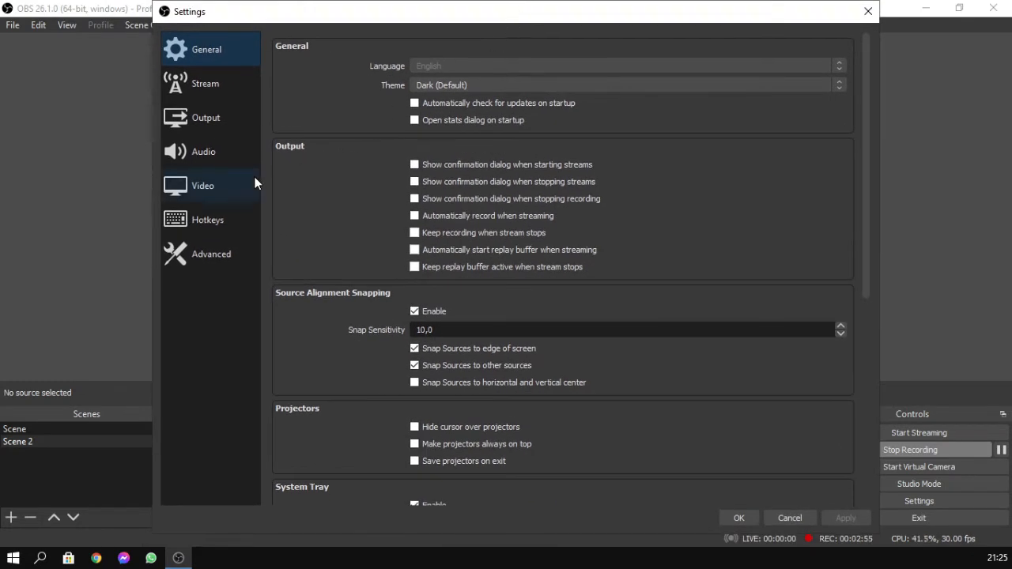
# - Examine the Video settings for the base and output resolutions, downscale filter and frame rate
pyautogui.click(219, 185)
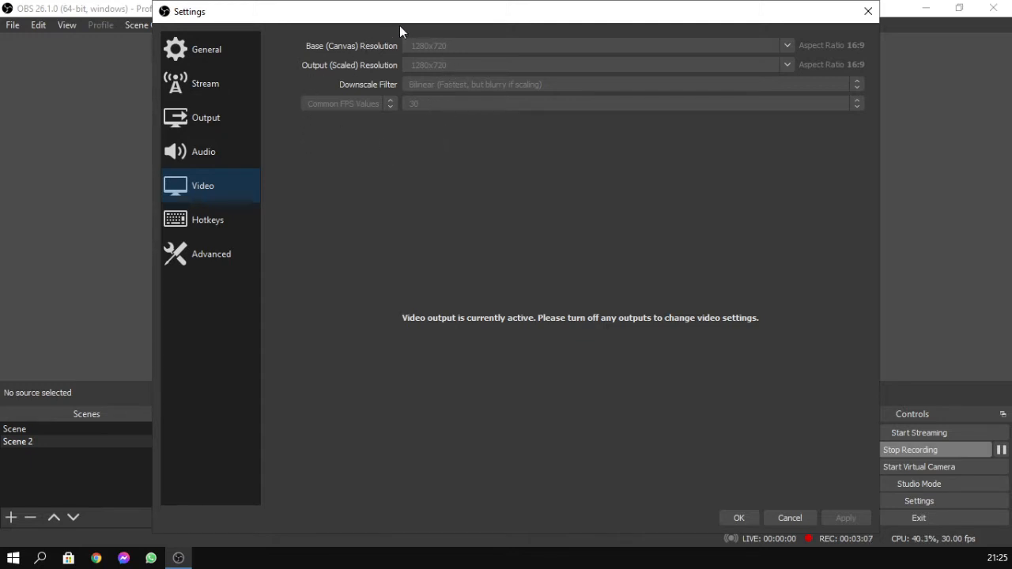
pyautogui.moveTo(420, 19); pyautogui.dragTo(385, 335)
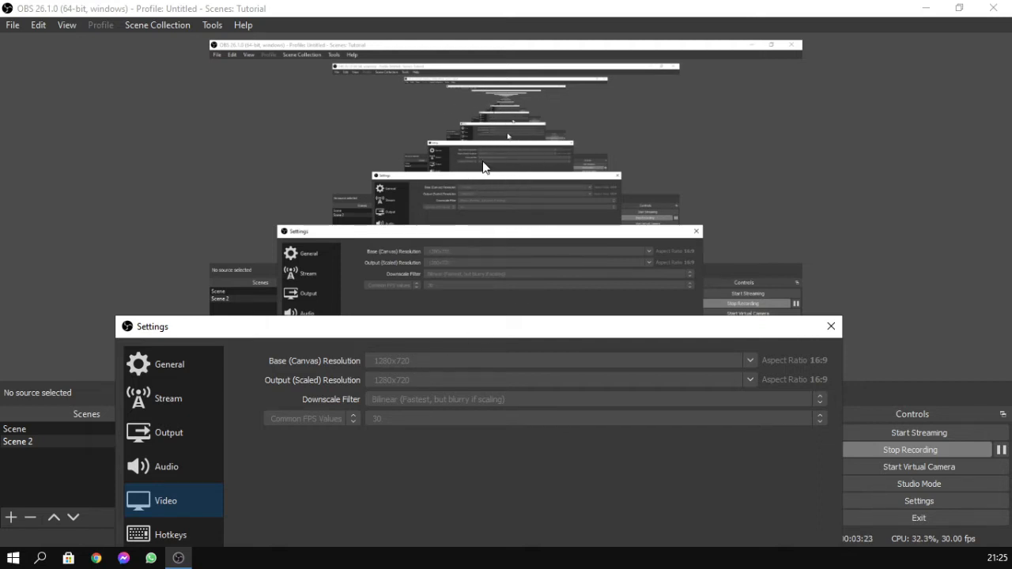
pyautogui.moveTo(481, 332); pyautogui.dragTo(452, 467)
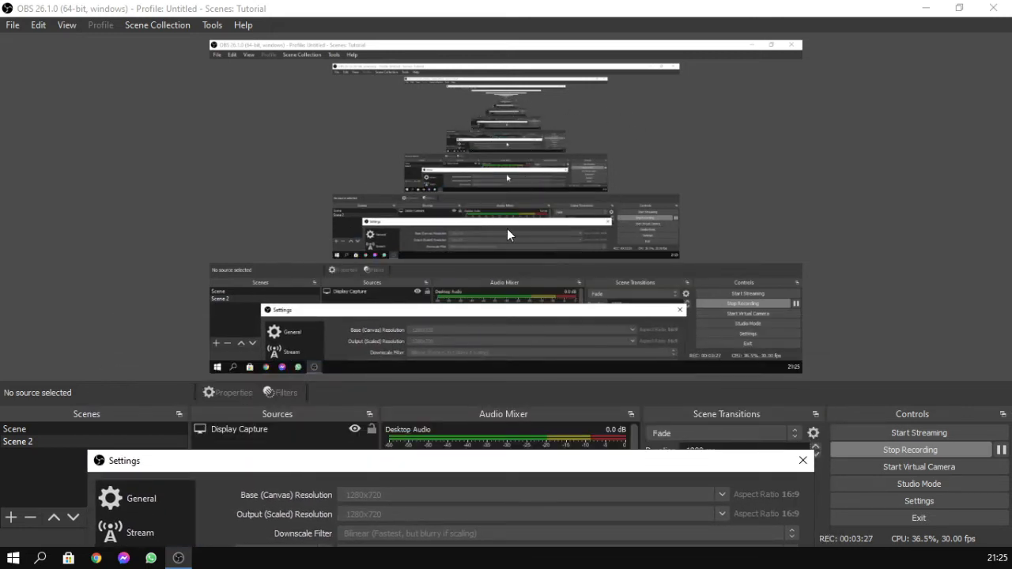
pyautogui.moveTo(467, 465); pyautogui.dragTo(499, 97)
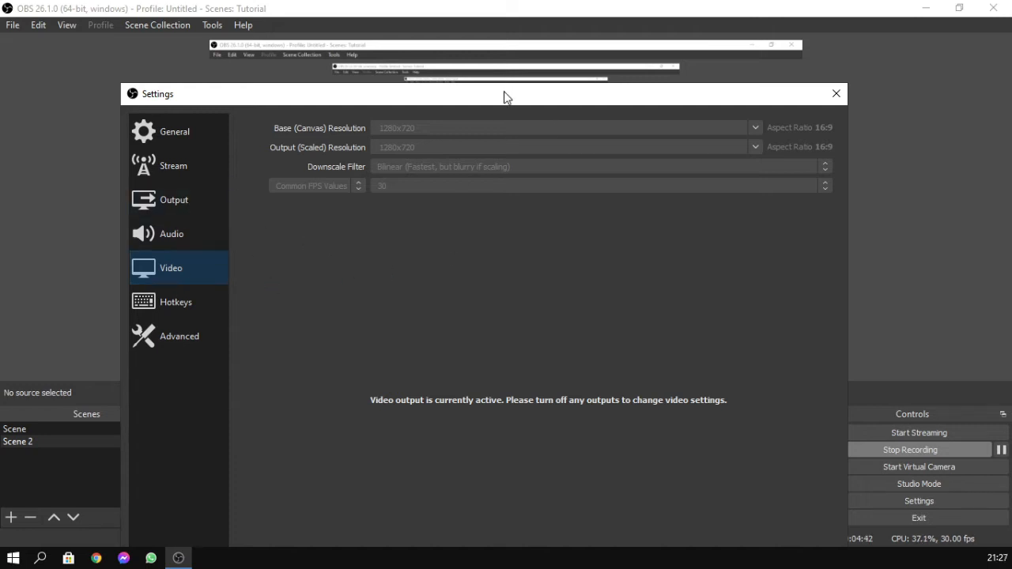
pyautogui.moveTo(506, 93); pyautogui.dragTo(524, 11)
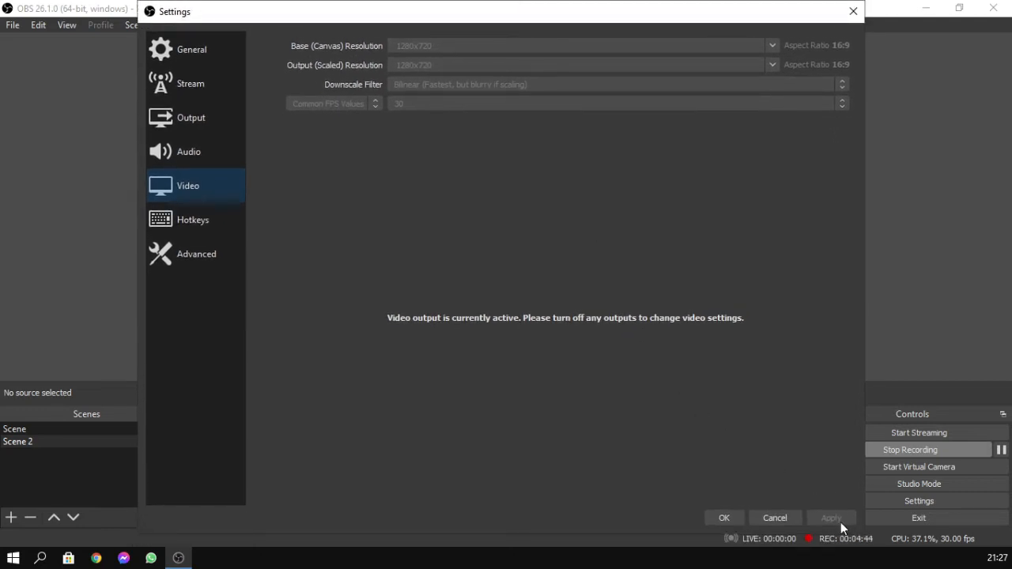
# - In the Audio settings, select Speakers (Realtek High Definition Audio) for Desktop Audio and Microphone (Realtek High Definition Audio) for Mic/Auxiliary Audio
pyautogui.click(201, 155)
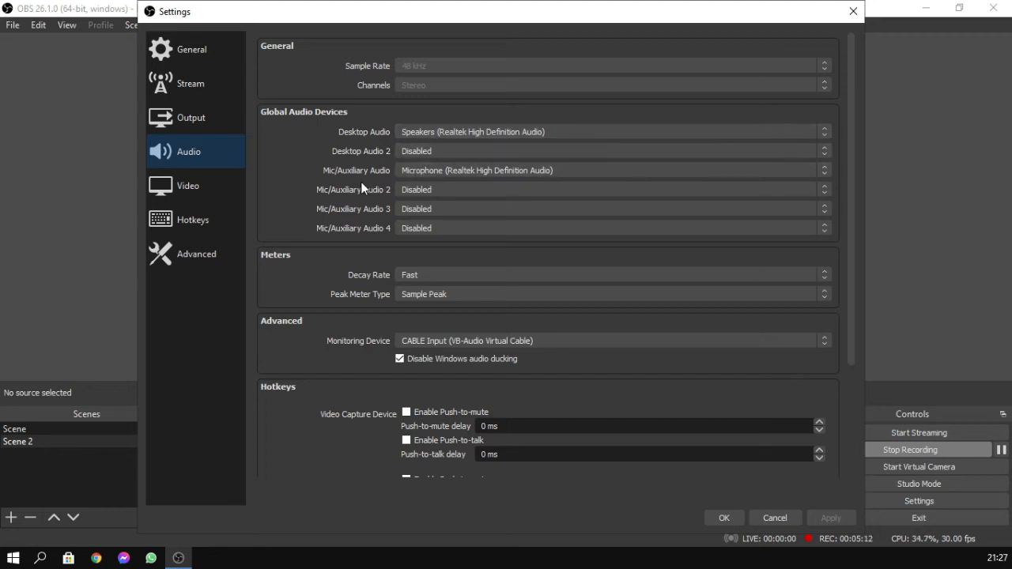
pyautogui.click(433, 171)
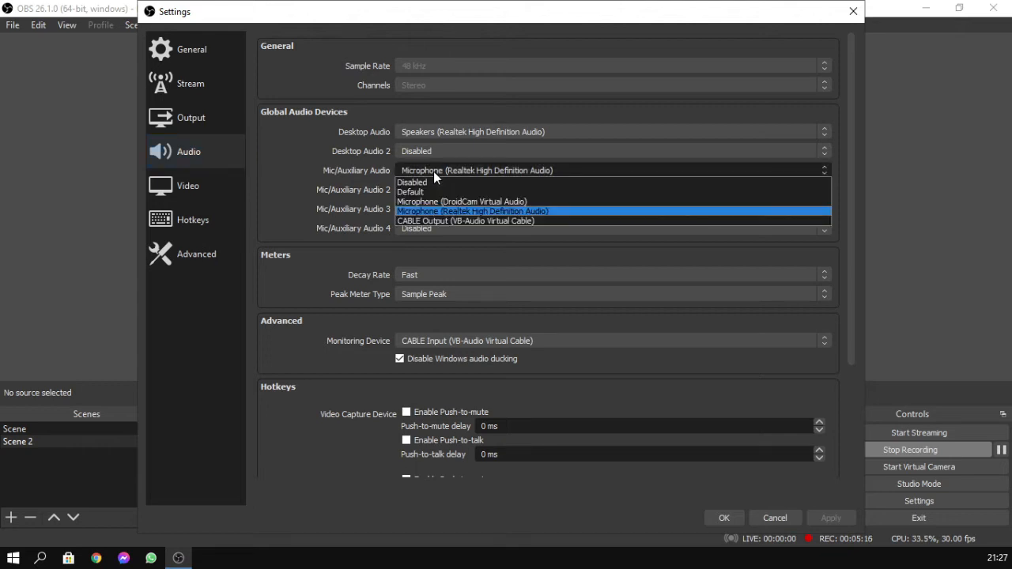
pyautogui.click(438, 214)
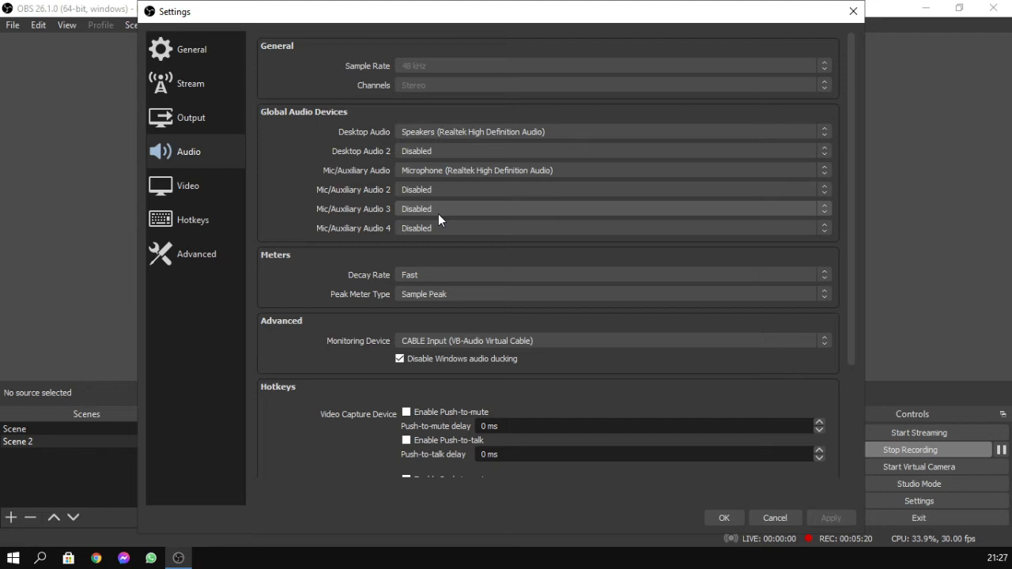
pyautogui.click(439, 132)
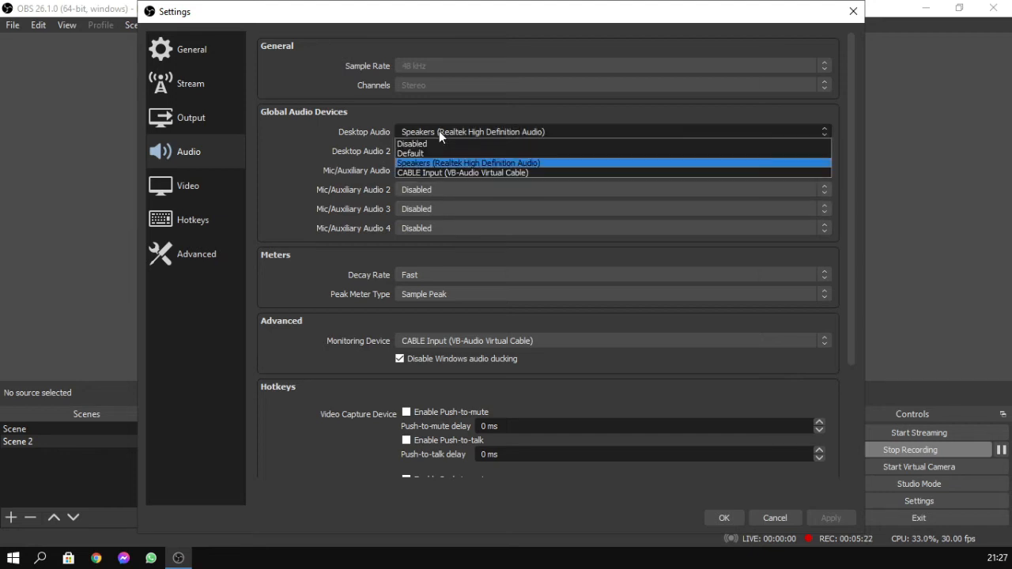
pyautogui.click(439, 132)
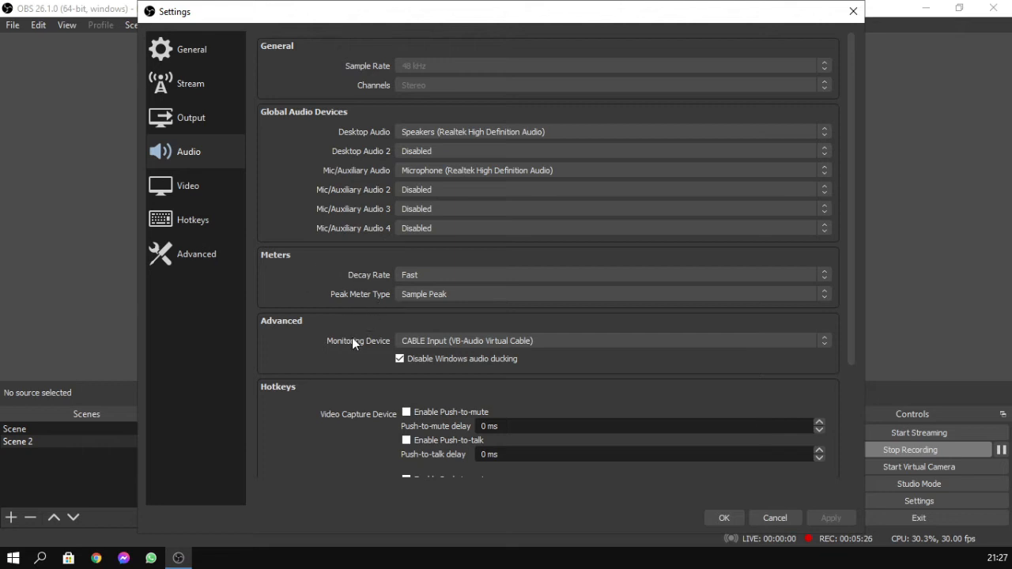
pyautogui.scroll(3, 343, 440)
# - Set the rate control to CBR in the streaming output settings
pyautogui.click(196, 124)
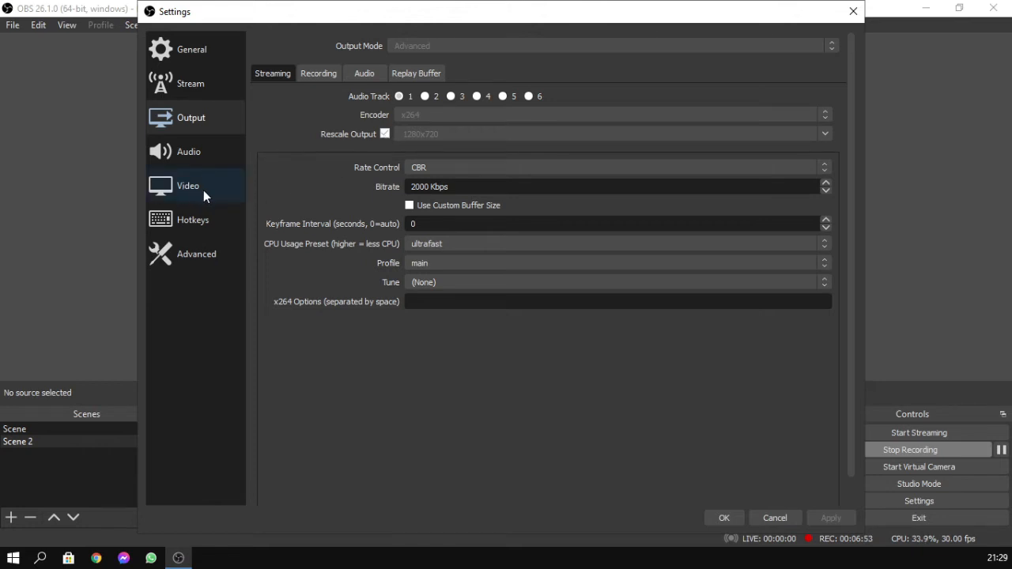
pyautogui.click(385, 134)
pyautogui.click(435, 167)
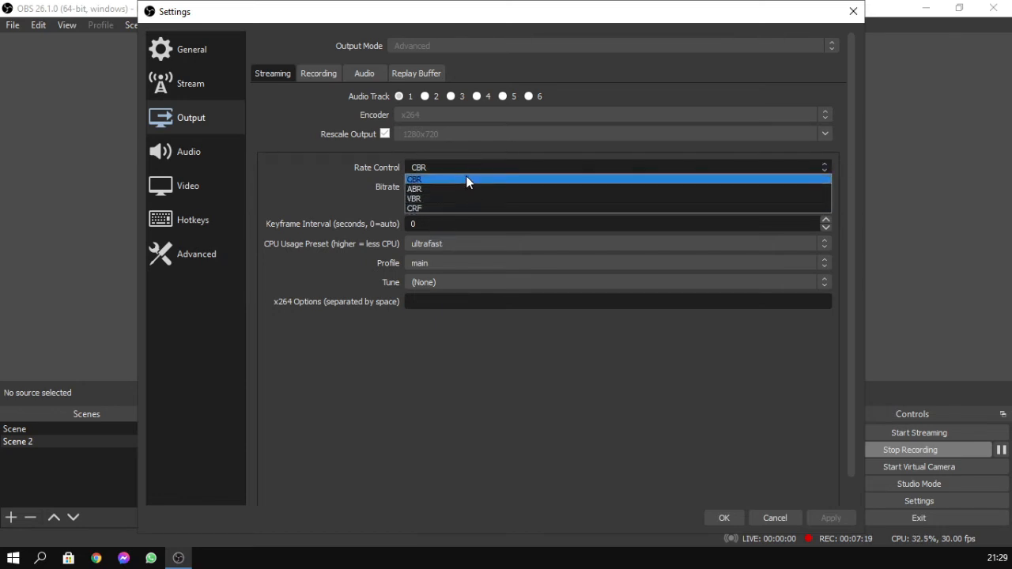
pyautogui.click(466, 179)
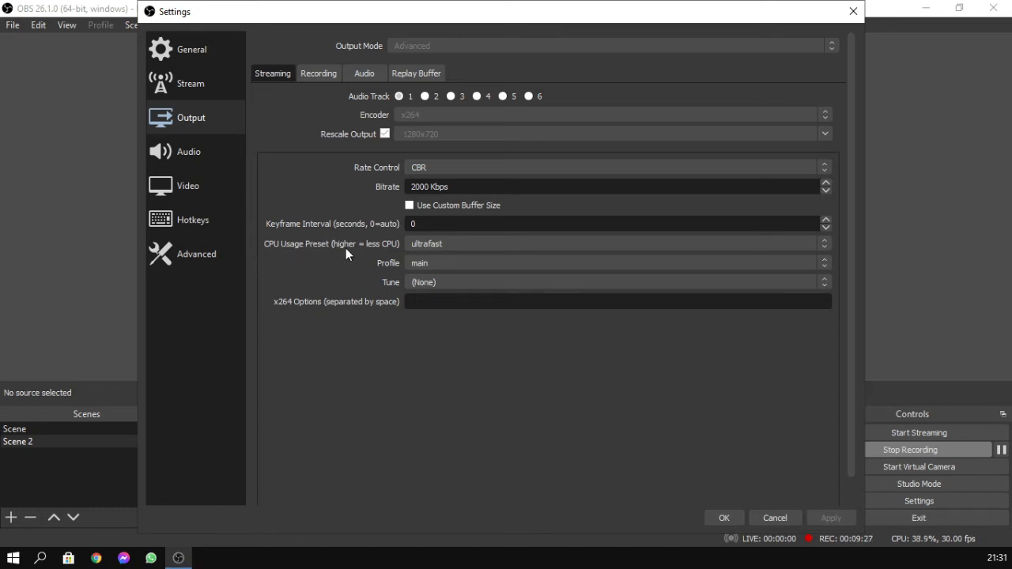
# - Try the veryfast and superfast CPU usage presets for the streaming encoder
pyautogui.click(464, 246)
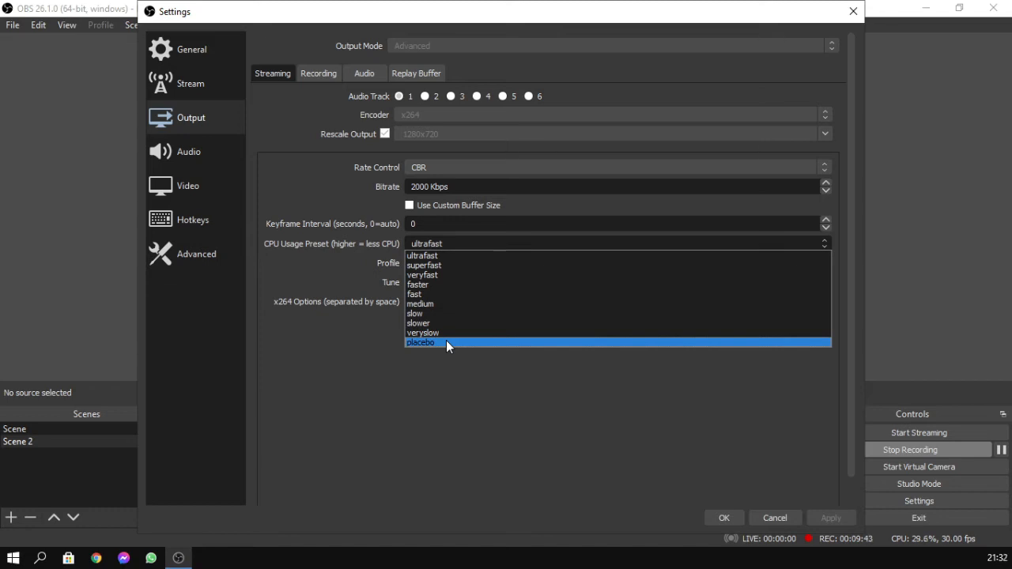
pyautogui.click(463, 275)
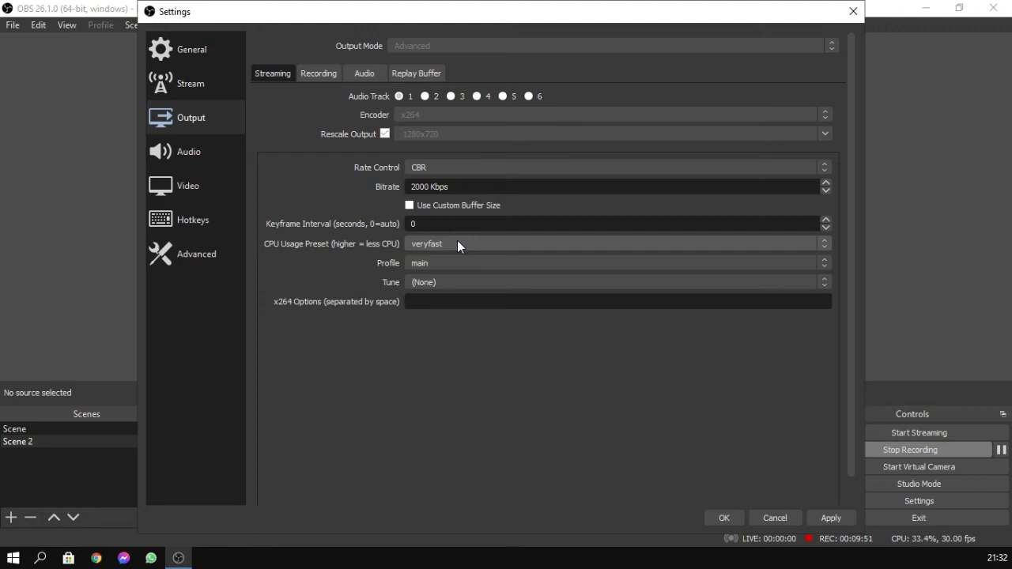
pyautogui.click(457, 241)
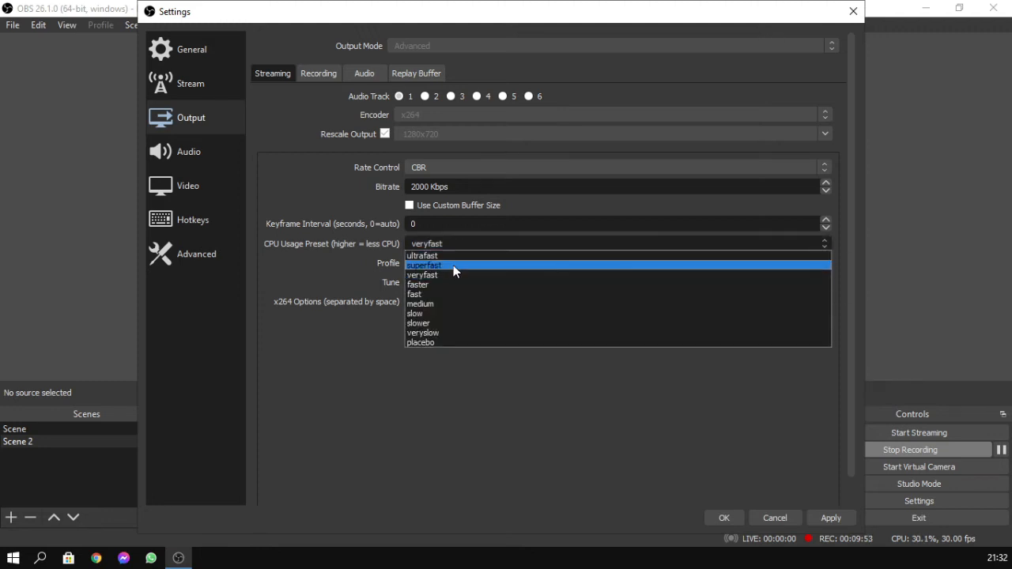
pyautogui.click(453, 265)
# - Set the streaming CPU usage preset to ultrafast and the profile to main, and apply the settings
pyautogui.click(456, 246)
pyautogui.click(455, 253)
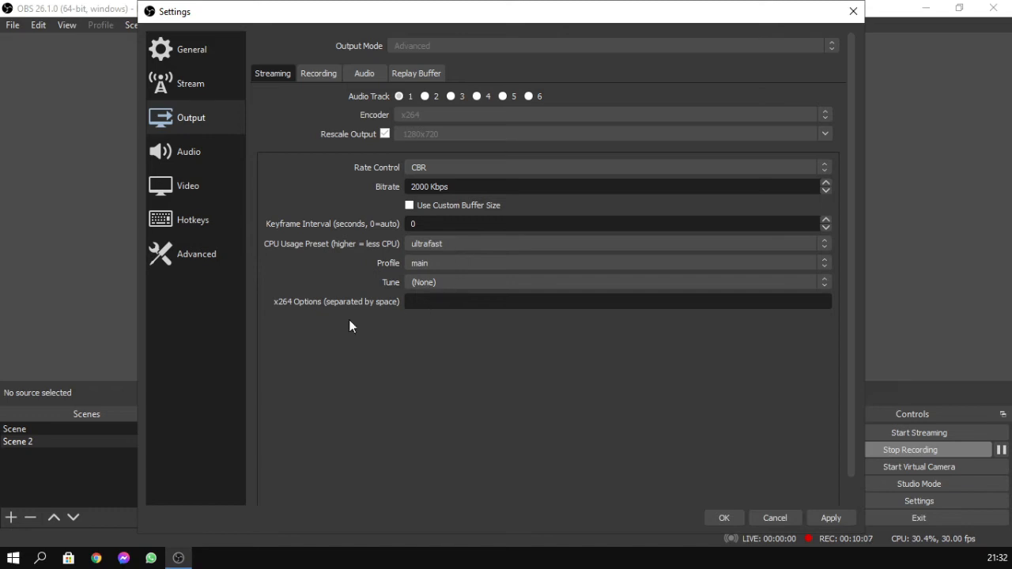
pyautogui.click(423, 265)
pyautogui.click(419, 292)
pyautogui.click(831, 518)
# - Review the General and Advanced settings, and accept and close the settings window
pyautogui.click(192, 54)
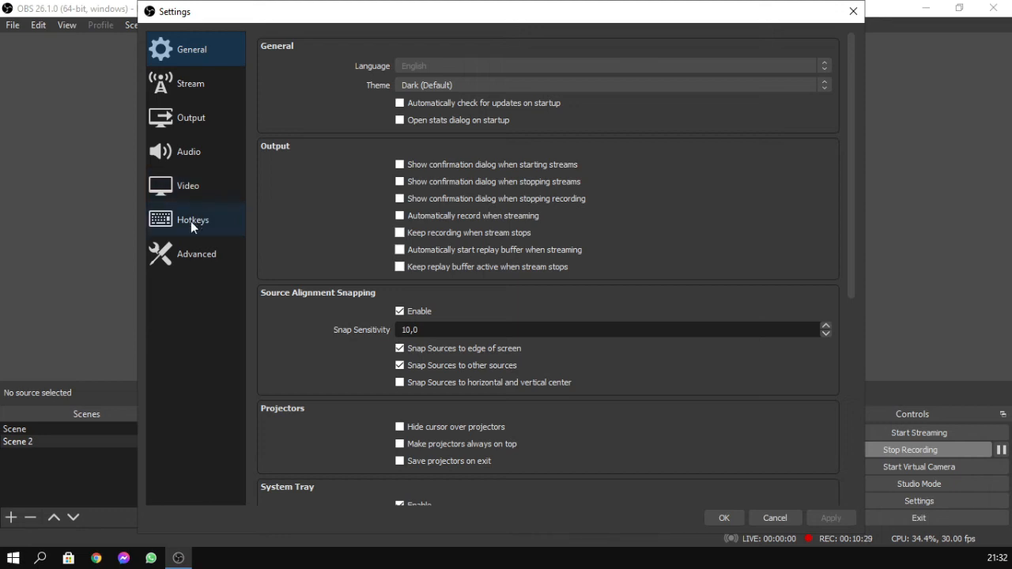
pyautogui.click(190, 252)
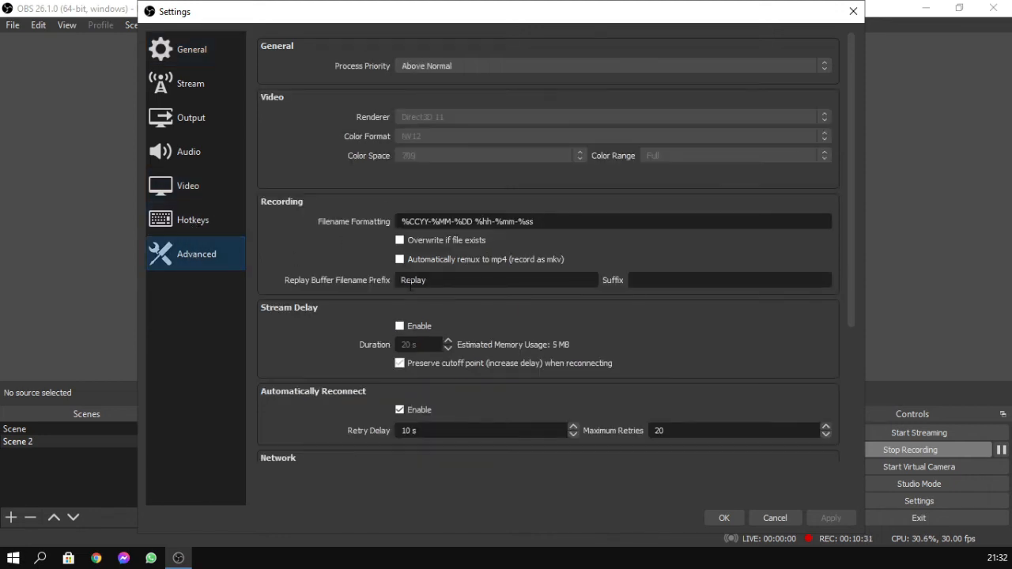
pyautogui.click(724, 518)
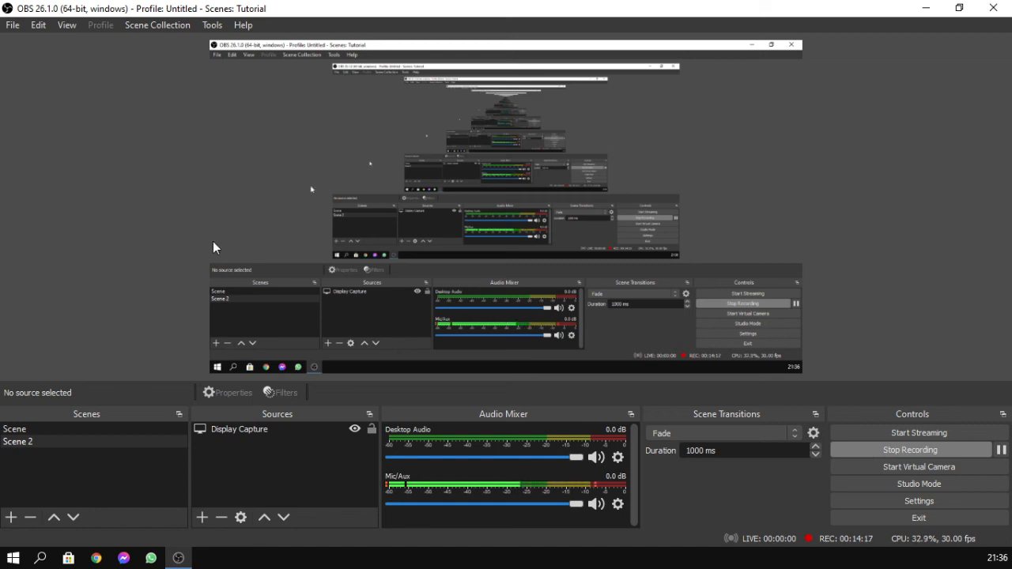
# - Make Scene the active scene, and minimize the OBS Studio window to refresh the desktop
pyautogui.click(69, 432)
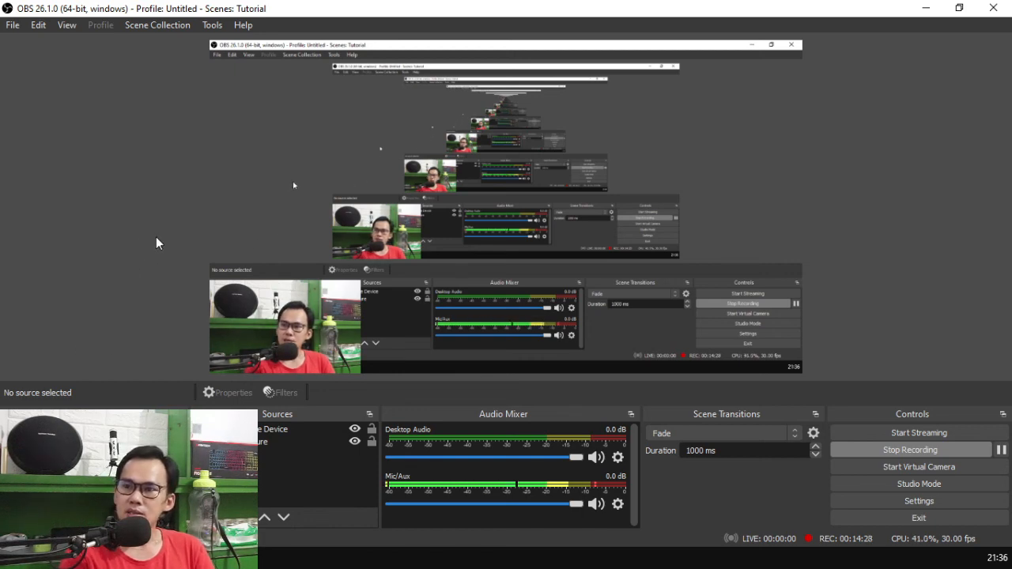
pyautogui.click(923, 10)
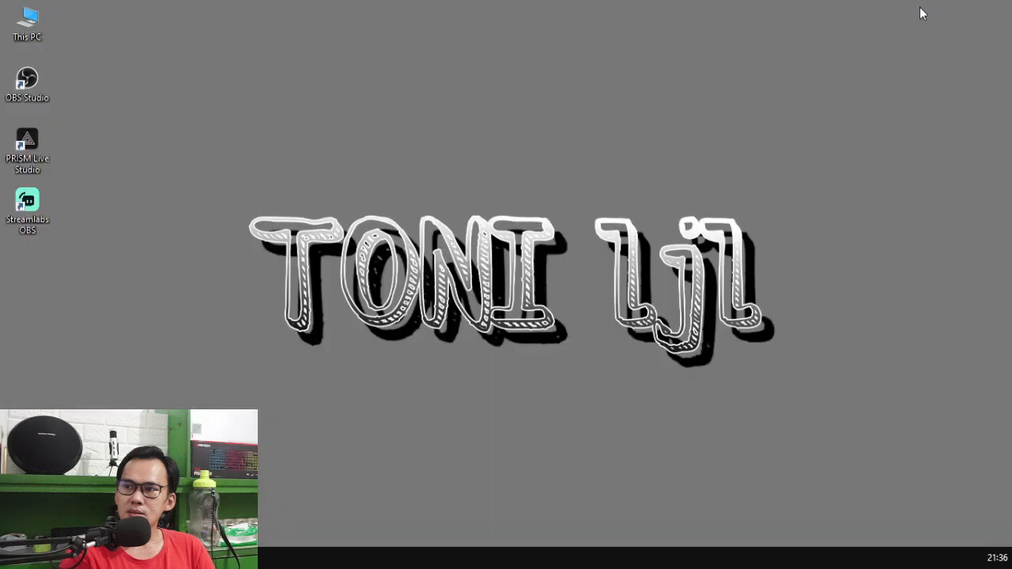
pyautogui.rightClick(486, 128)
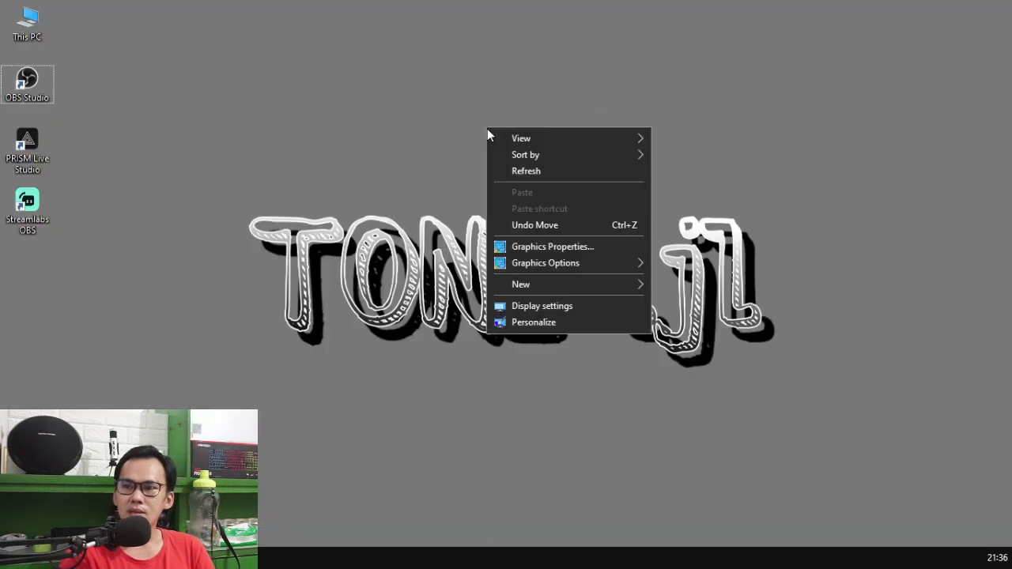
pyautogui.click(523, 176)
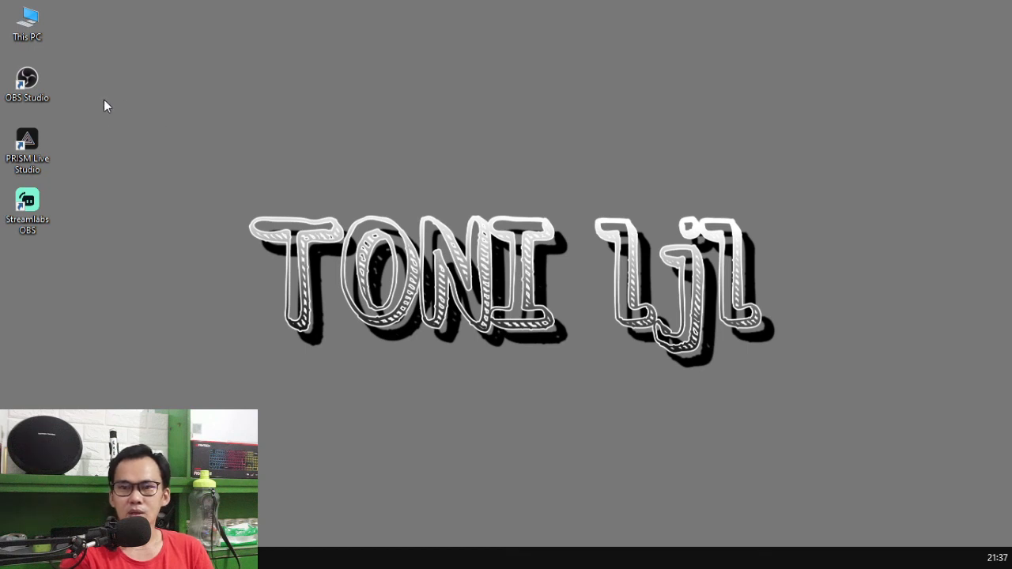
# - Check the processor and installed RAM in the properties of This PC, and return to OBS Studio
pyautogui.rightClick(28, 30)
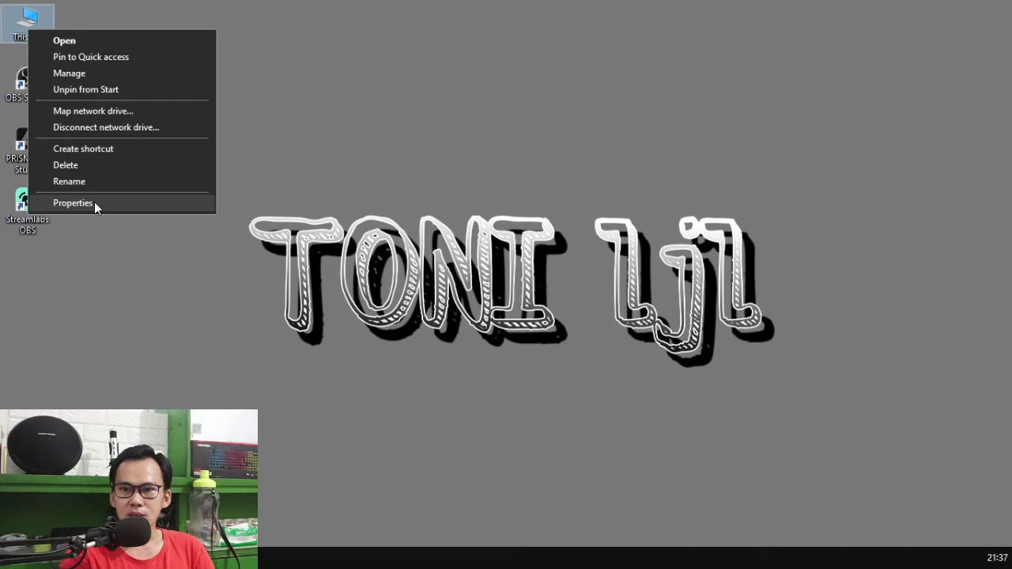
pyautogui.click(73, 204)
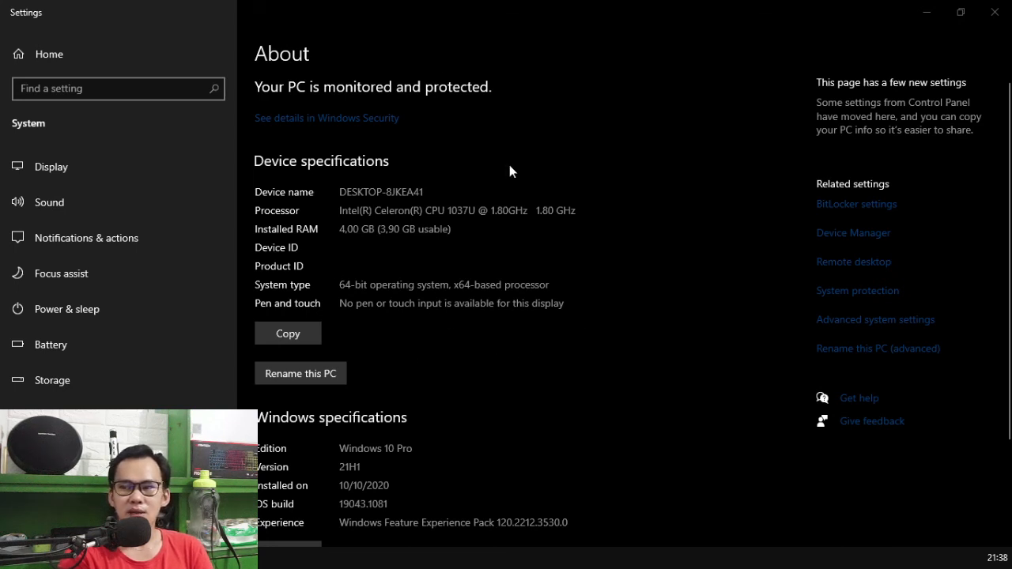
pyautogui.click(993, 13)
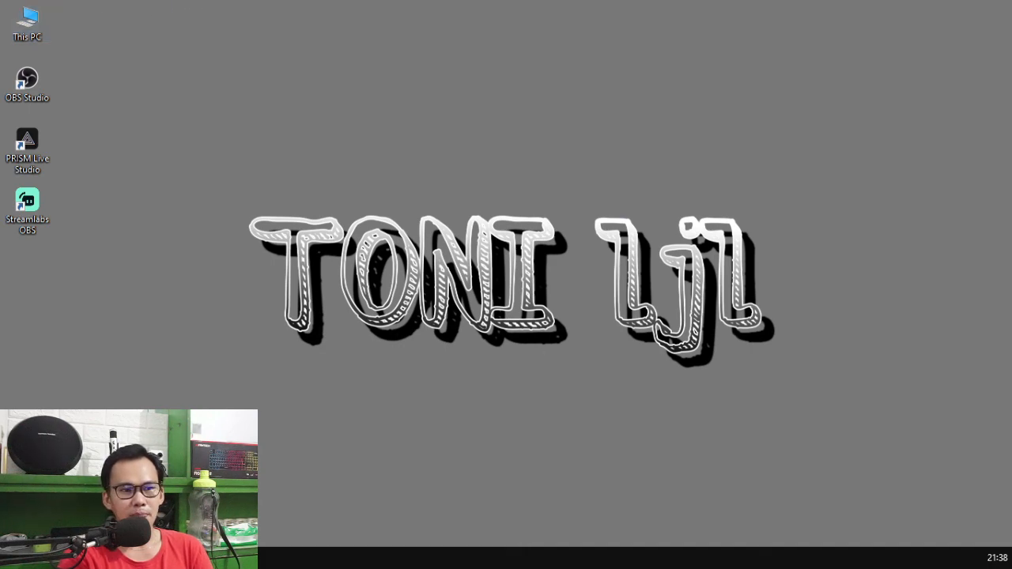
pyautogui.moveTo(0, 92); pyautogui.dragTo(513, 1)
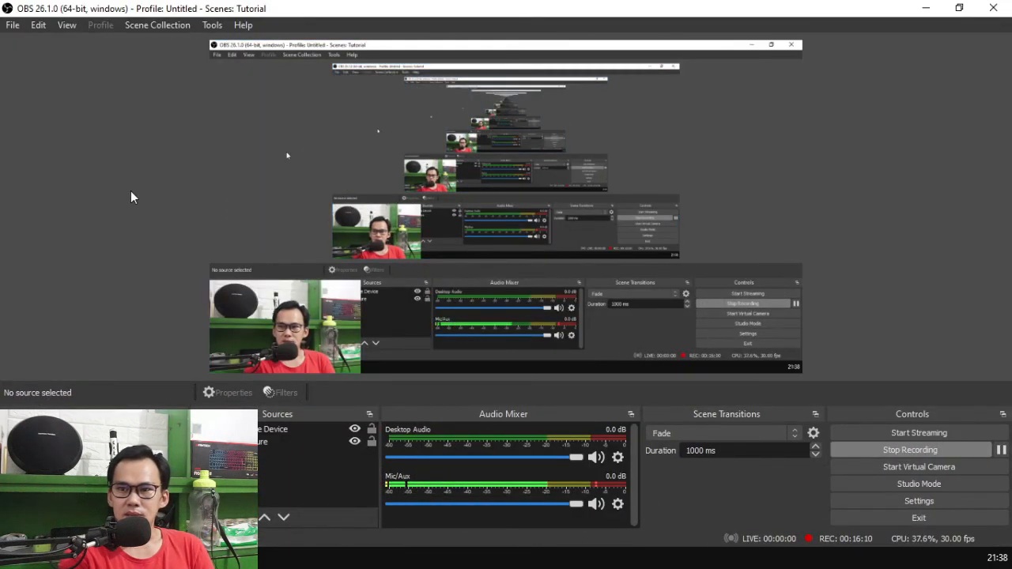